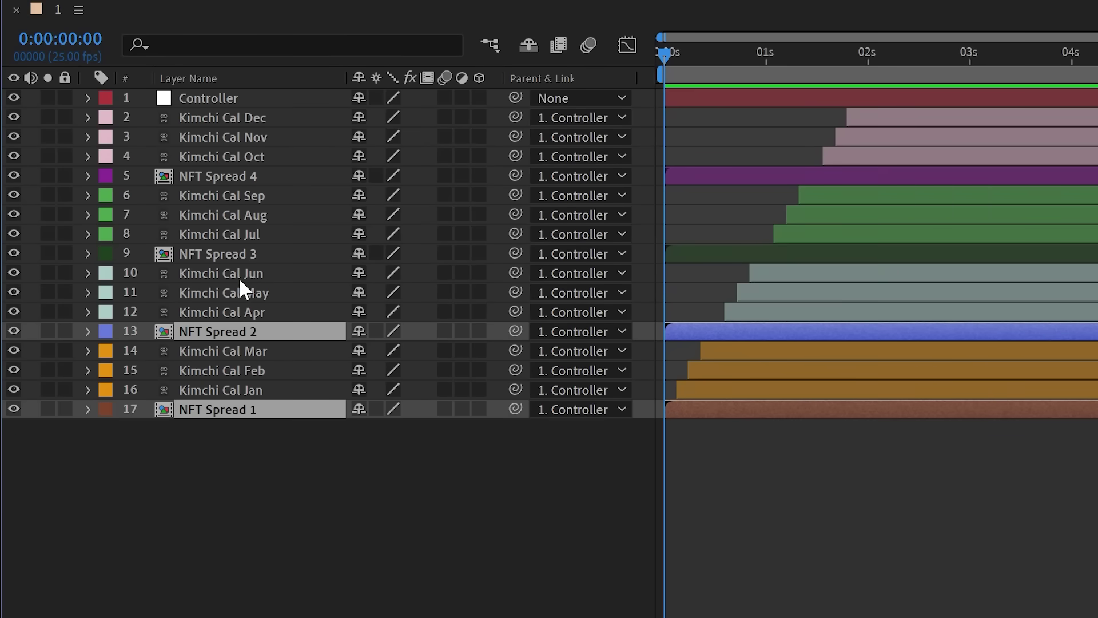
Step: Select NFT Spread 3, NFT Spread 4 and Controller, then invert to the Kimchi Cal layers
ctrl+click(229, 252)
ctrl+click(208, 170)
ctrl+click(220, 97)
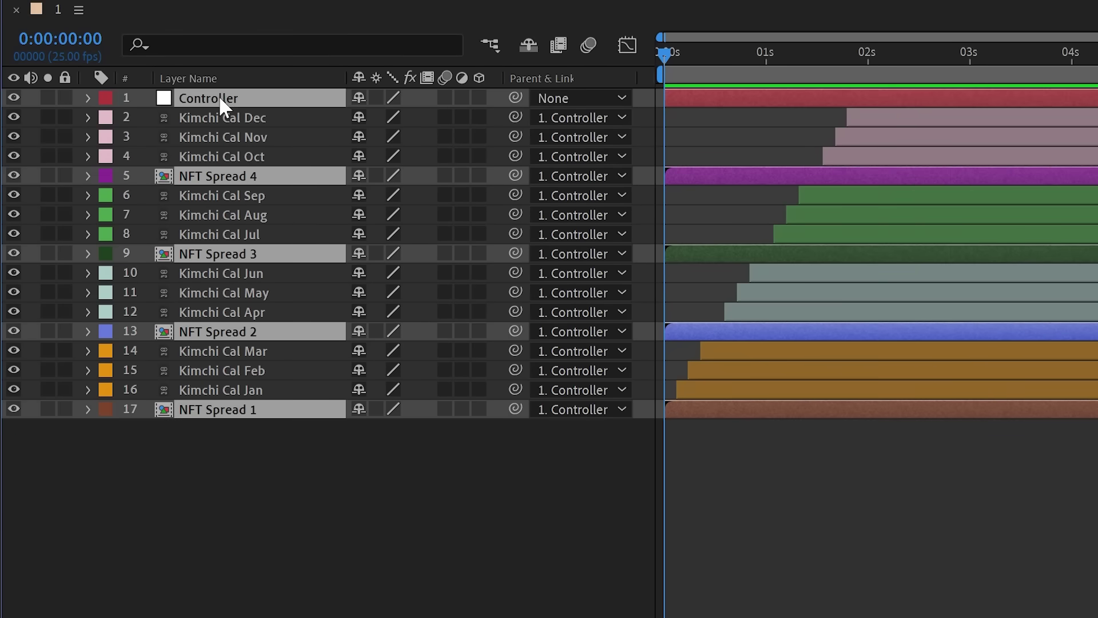
right_click(294, 94)
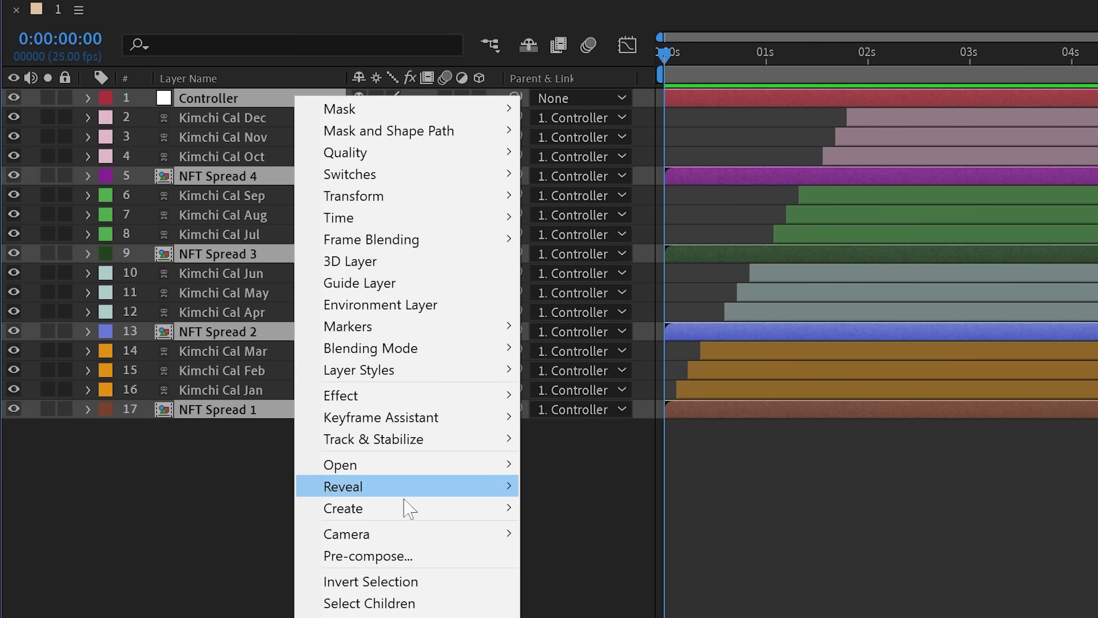
click(419, 581)
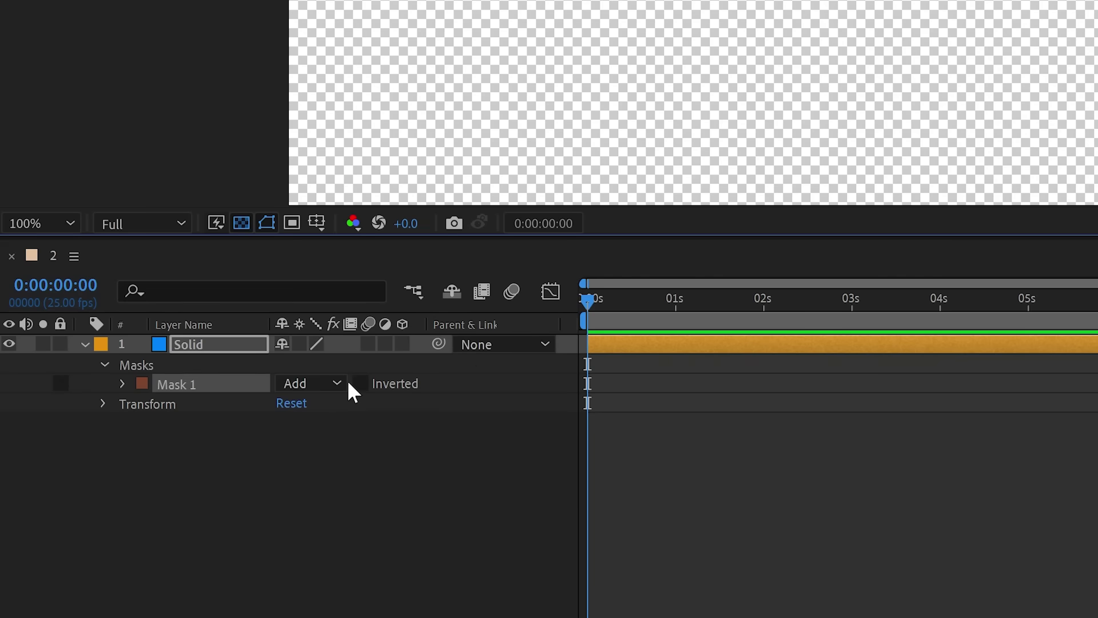
Step: Draw a rectangle mask on the blue solid and toggle it between Subtract and Add
click(342, 382)
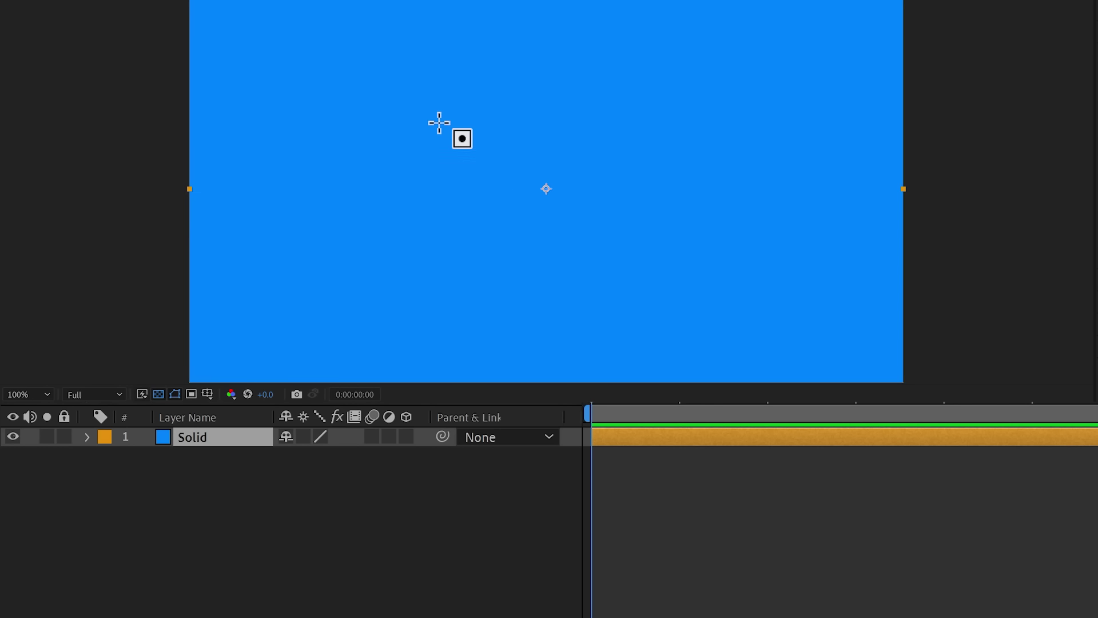
drag(439, 122, 653, 241)
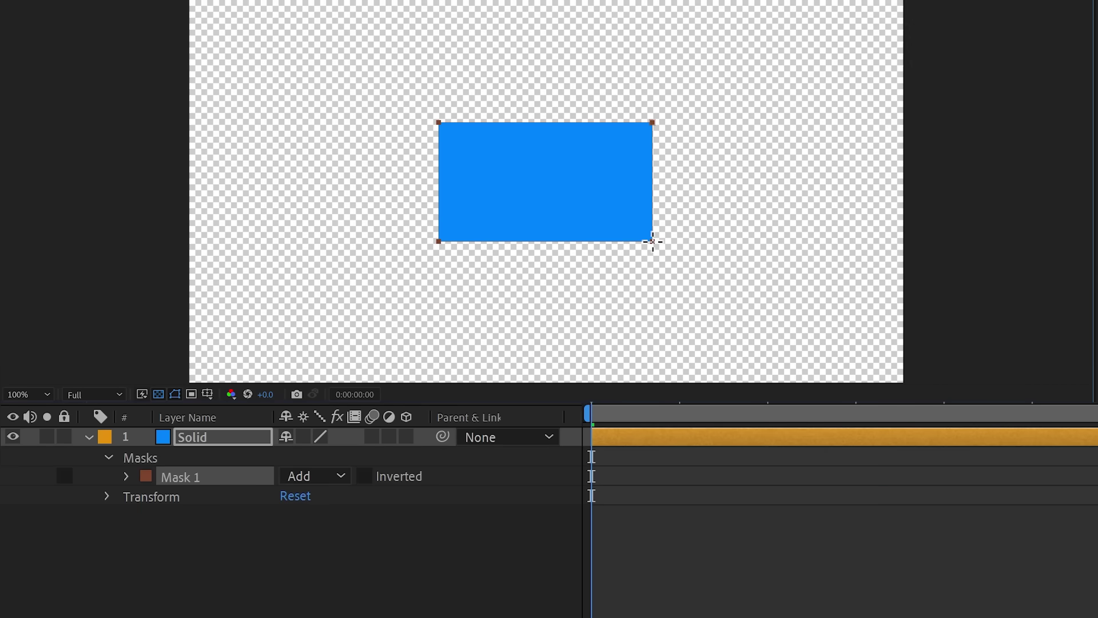
key(s)
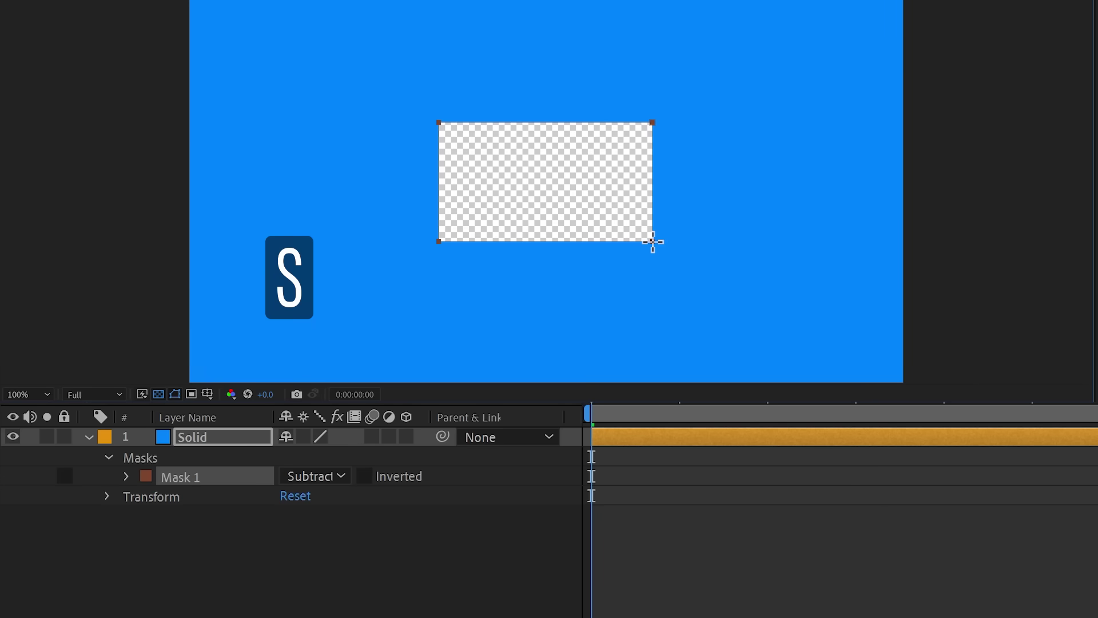
mouse_move(652, 241)
mouse_down()
mouse_move(622, 224)
mouse_move(630, 246)
mouse_move(635, 217)
mouse_up()
key(a)
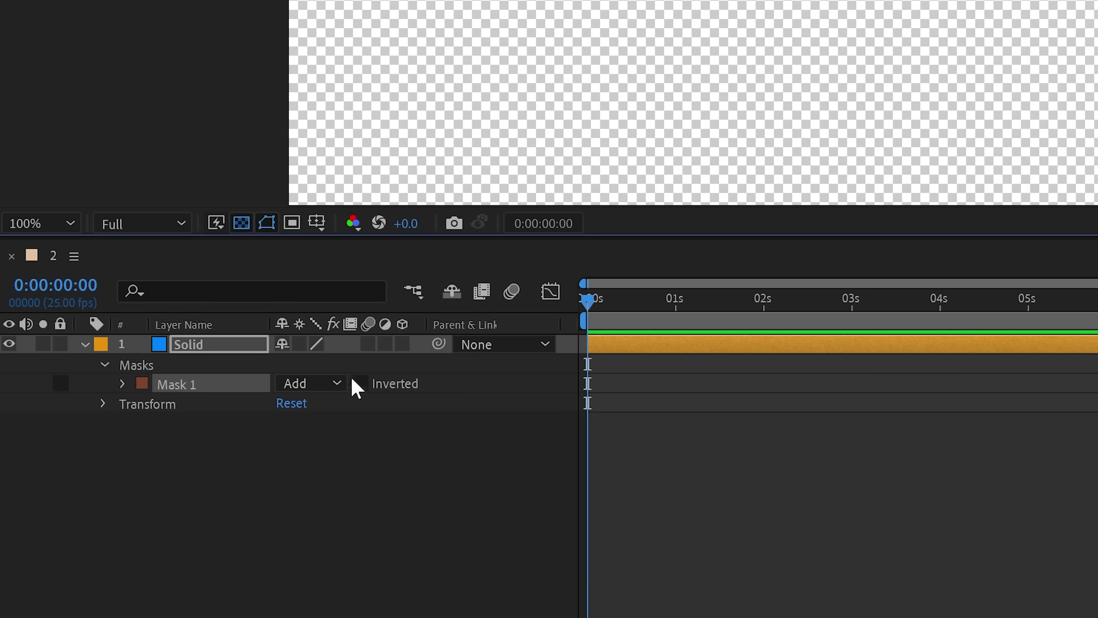
Step: Cycle Mask 1 through None, Add, Subtract, Intersect, Lighten, Darken and Difference modes
click(337, 383)
key(n)
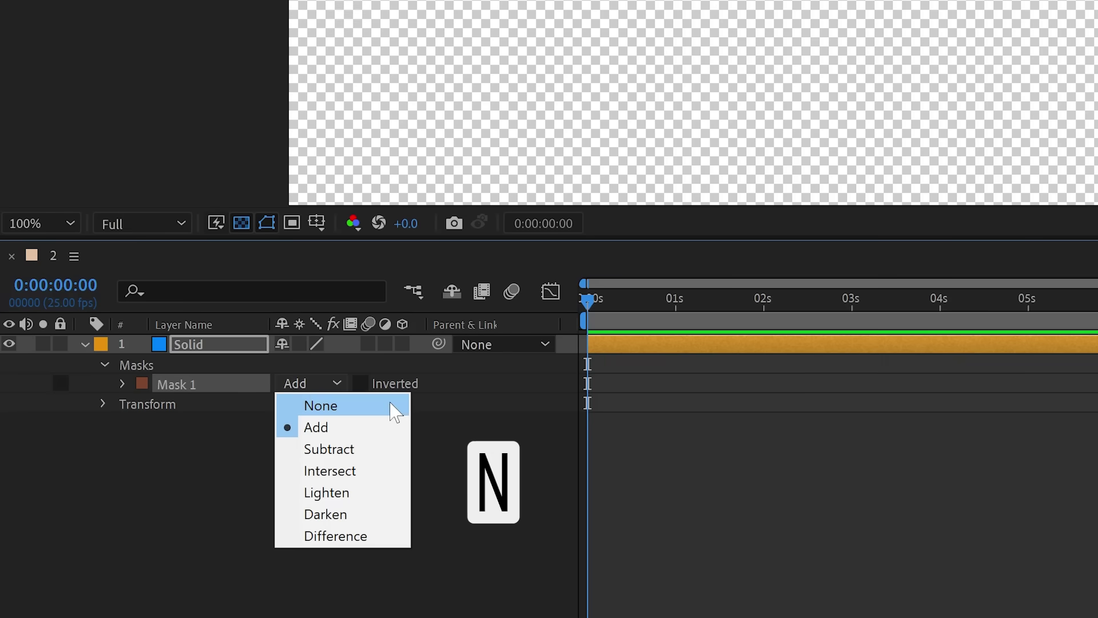
key(a)
key(s)
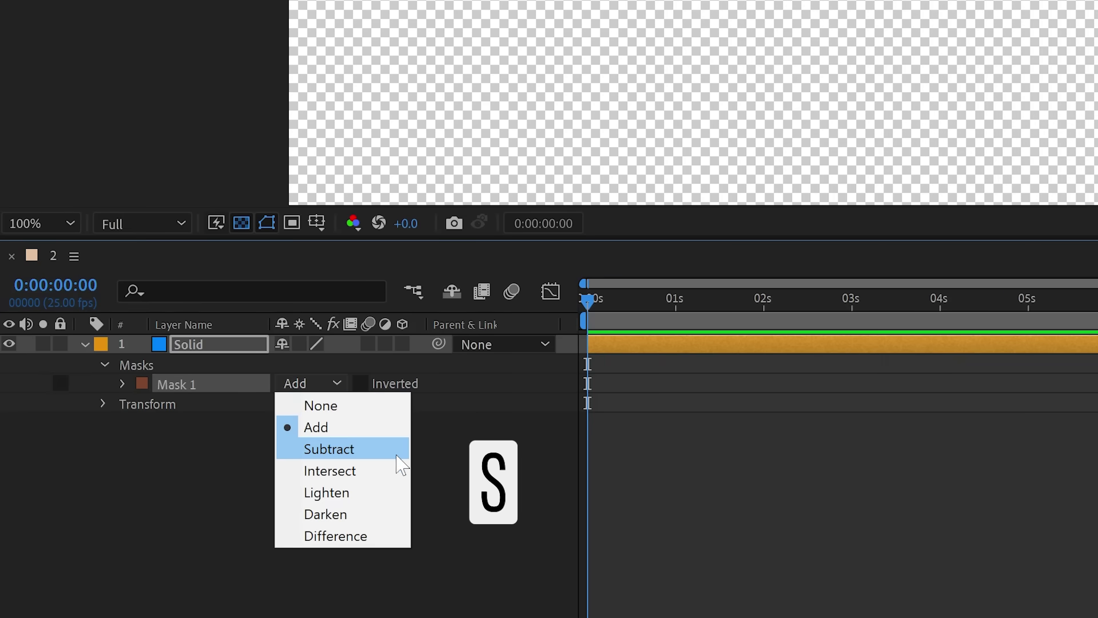
key(i)
key(l)
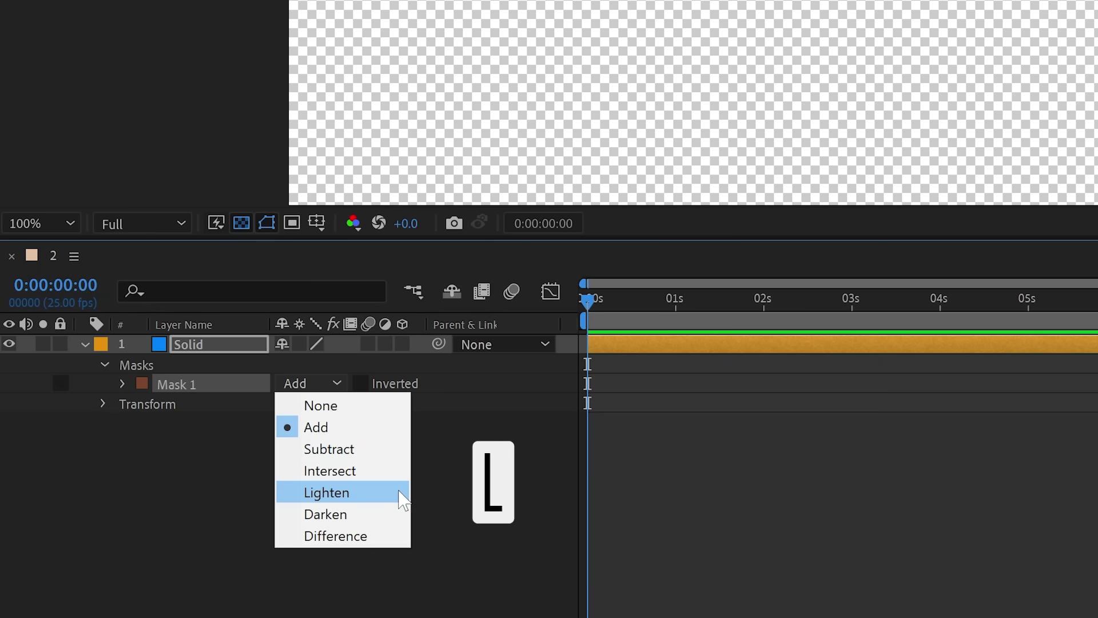
key(d)
key(f)
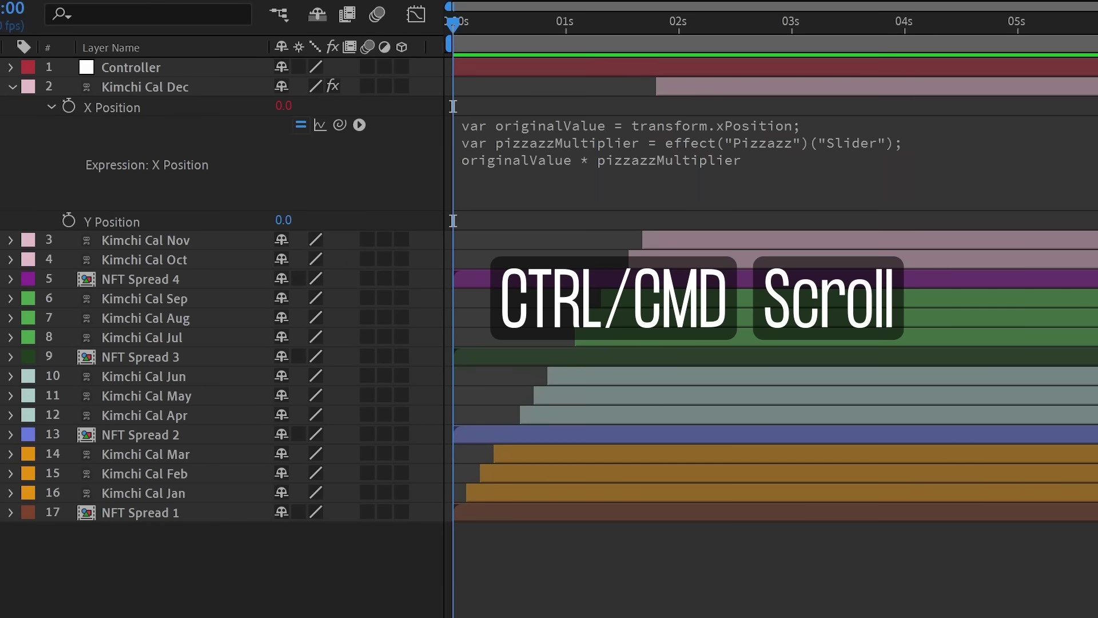
Step: Append * 9000 to line 3 of the Kimchi Cal Dec X Position expression
click(770, 178)
scroll(791, 163, up, 2)
scroll(792, 166, up, 2)
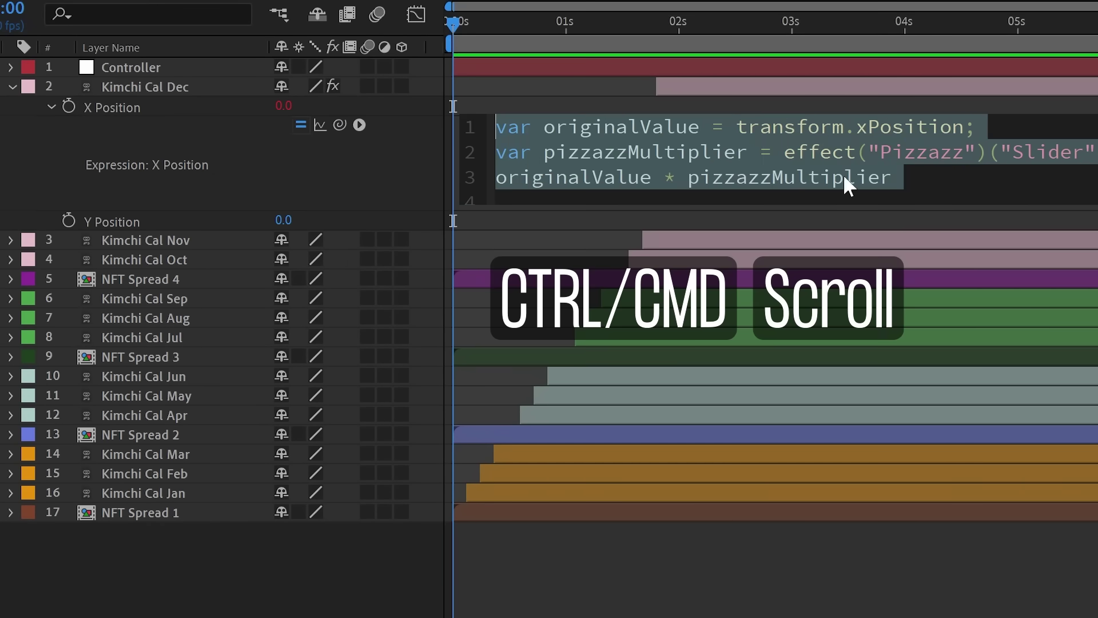
click(923, 180)
text(* 9000)
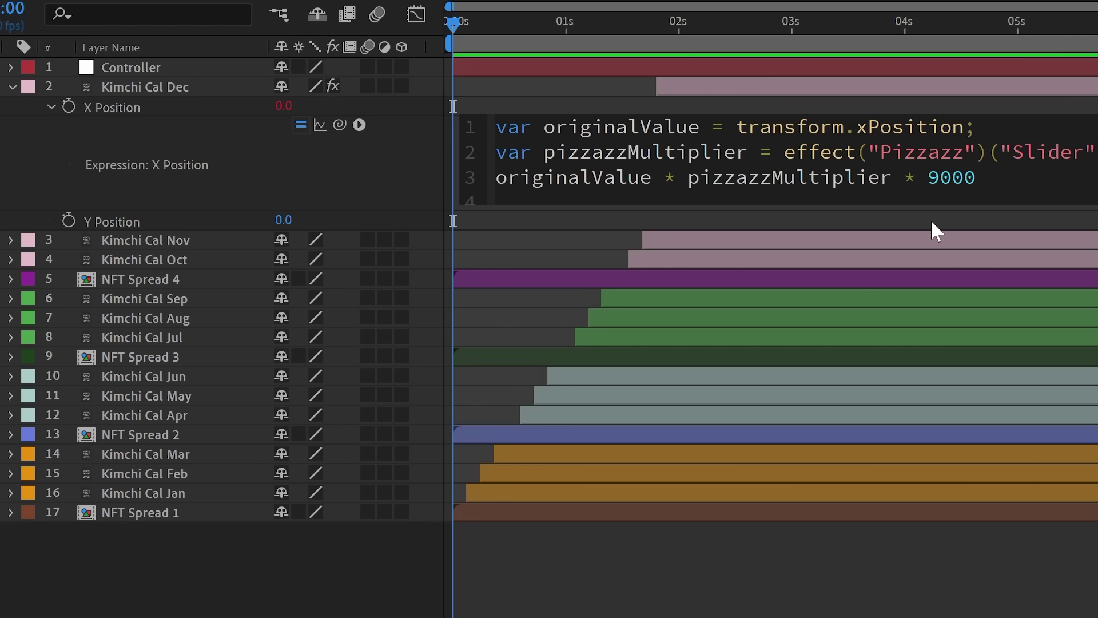
click(932, 218)
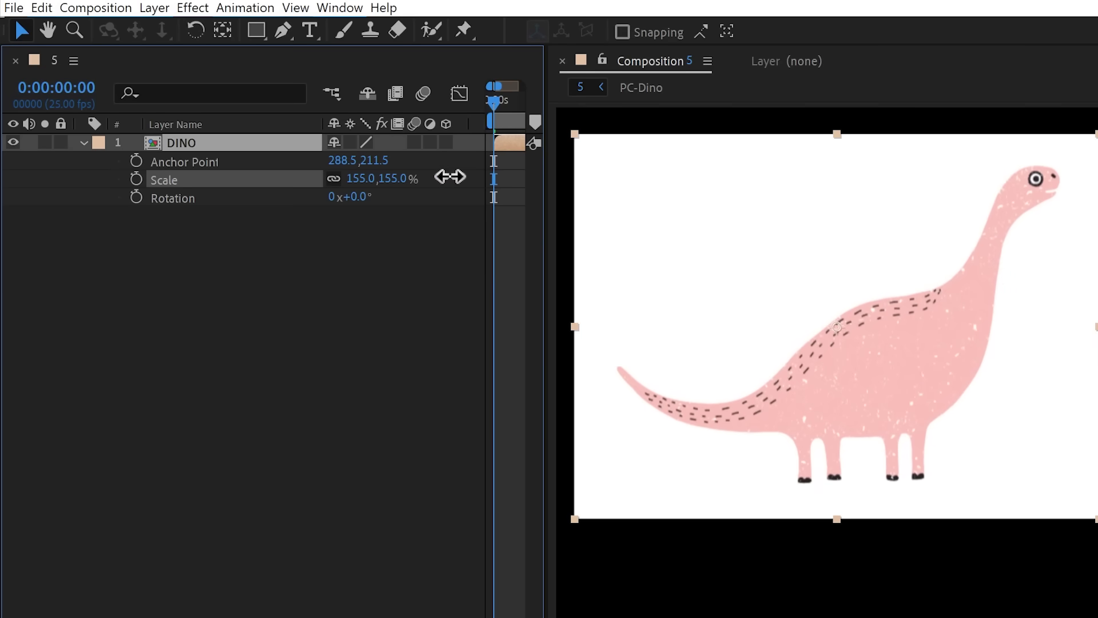
Step: Move DINO's anchor point down to its feet with Pan Behind and rotate it slightly
key(y)
drag(836, 328, 892, 476)
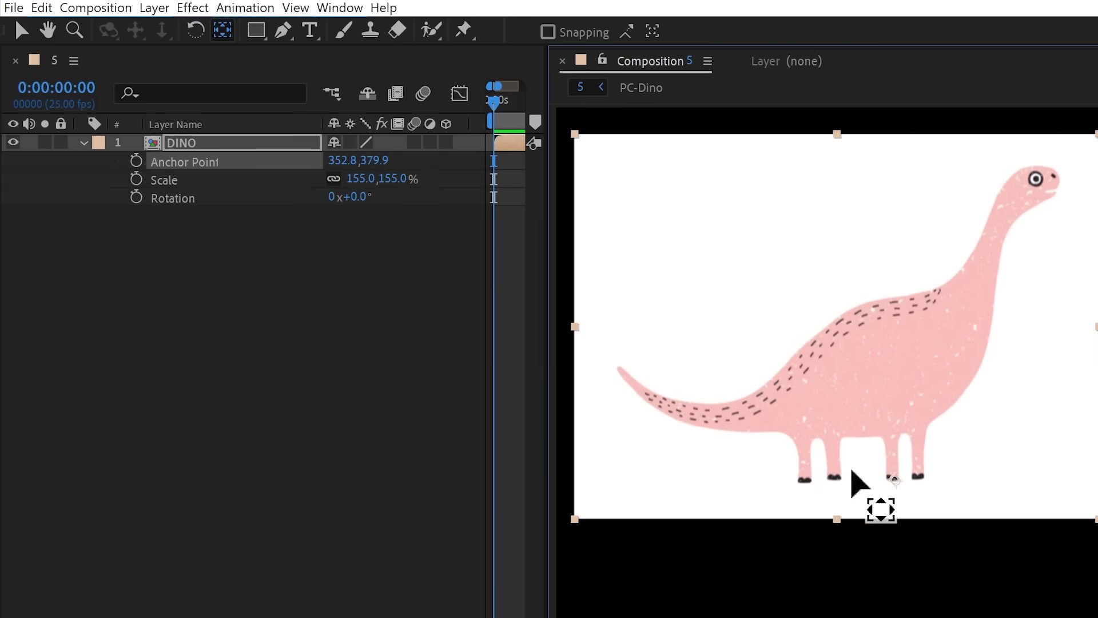
drag(359, 196, 347, 208)
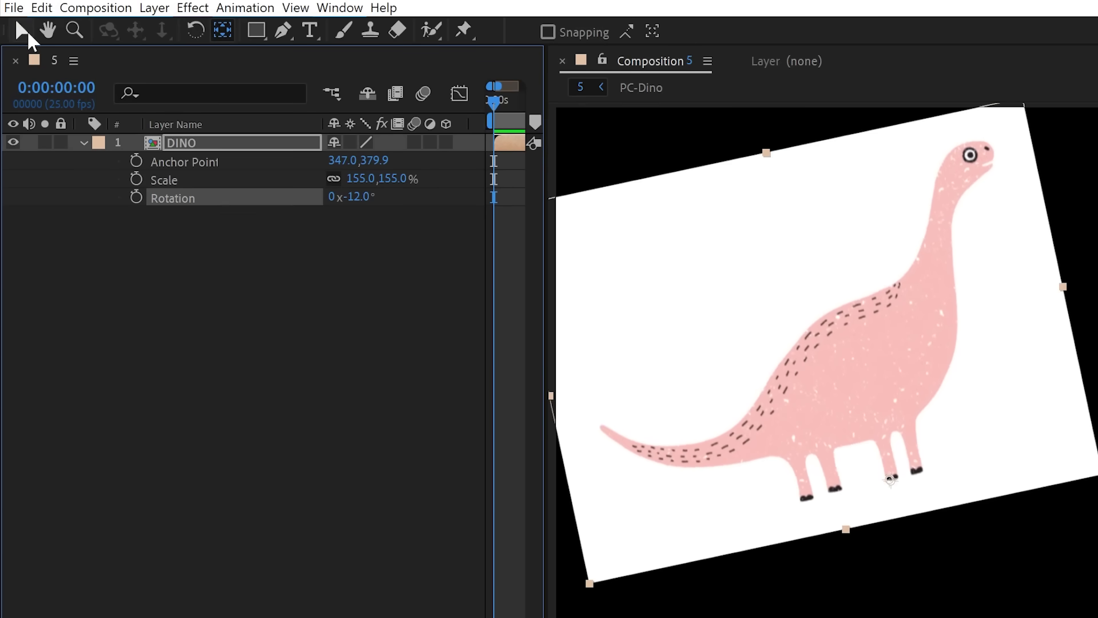
Step: Reset DINO's scale to 100%, rotation to zero and its anchor point
click(23, 31)
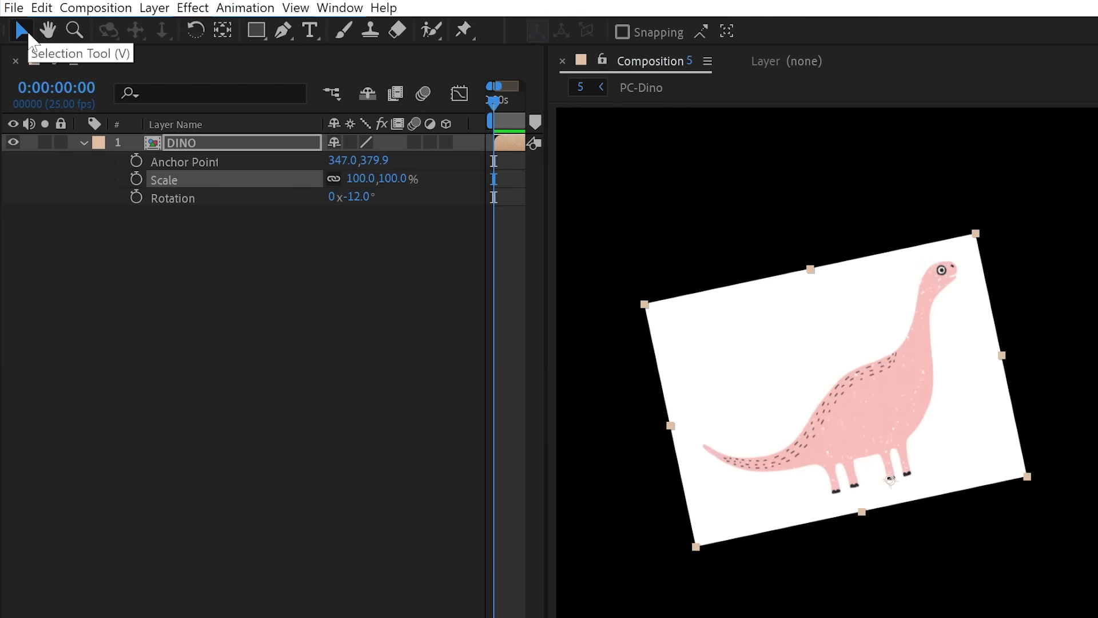
double_click(202, 35)
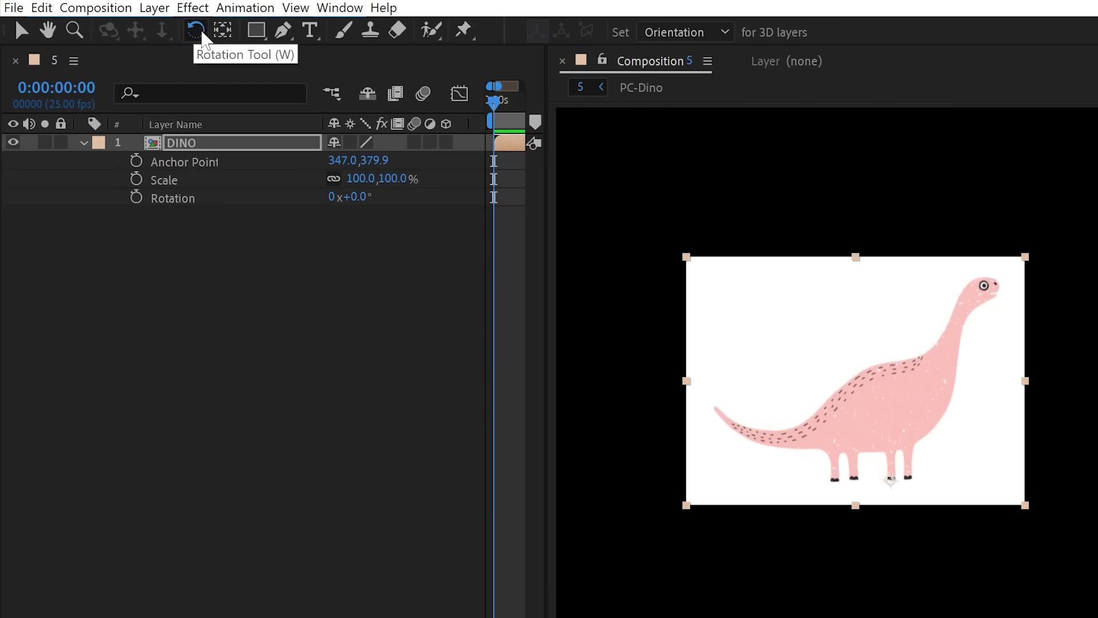
double_click(223, 32)
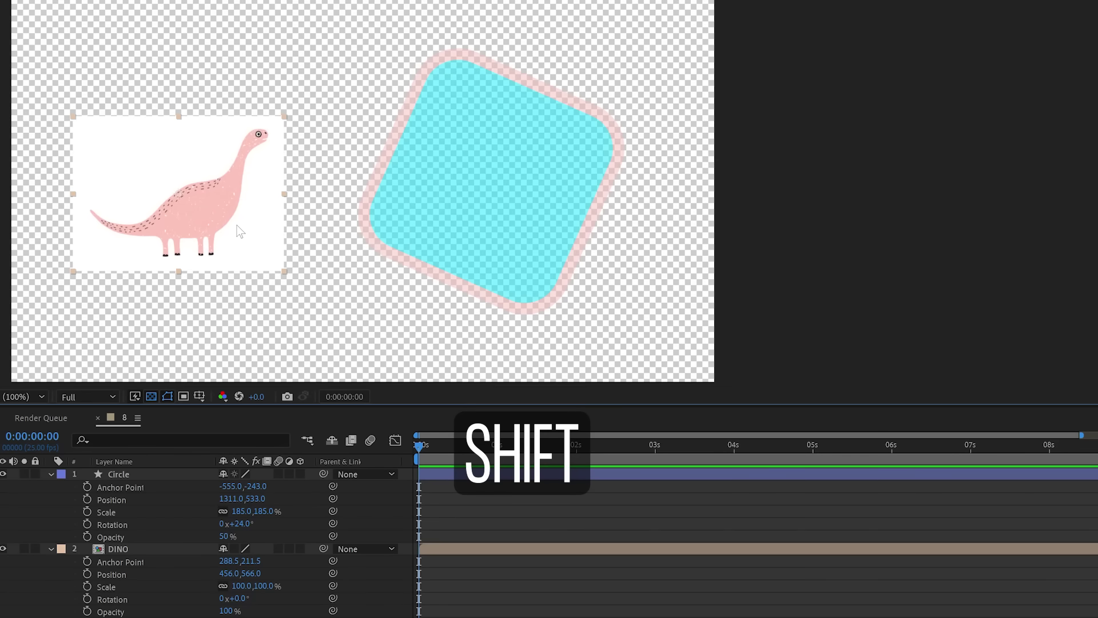
Step: Pick-whip DINO's parent to the Circle layer
drag(323, 548, 125, 474)
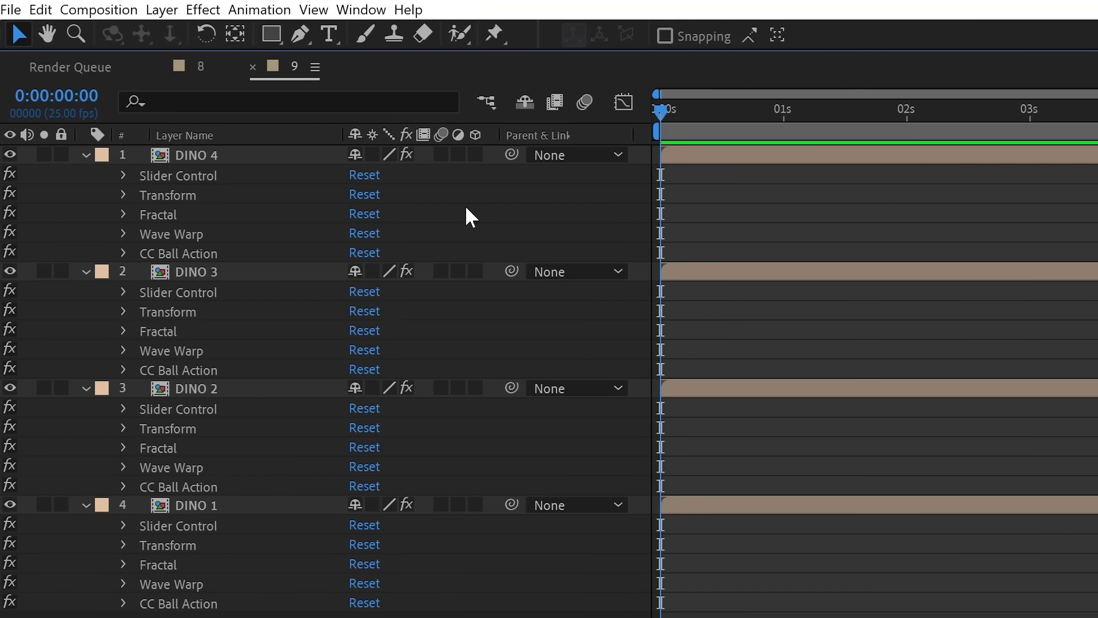
Step: Select DINO 1–4, remove their effects with Ctrl+Shift+E, undo, then use Effect > Remove All
click(221, 156)
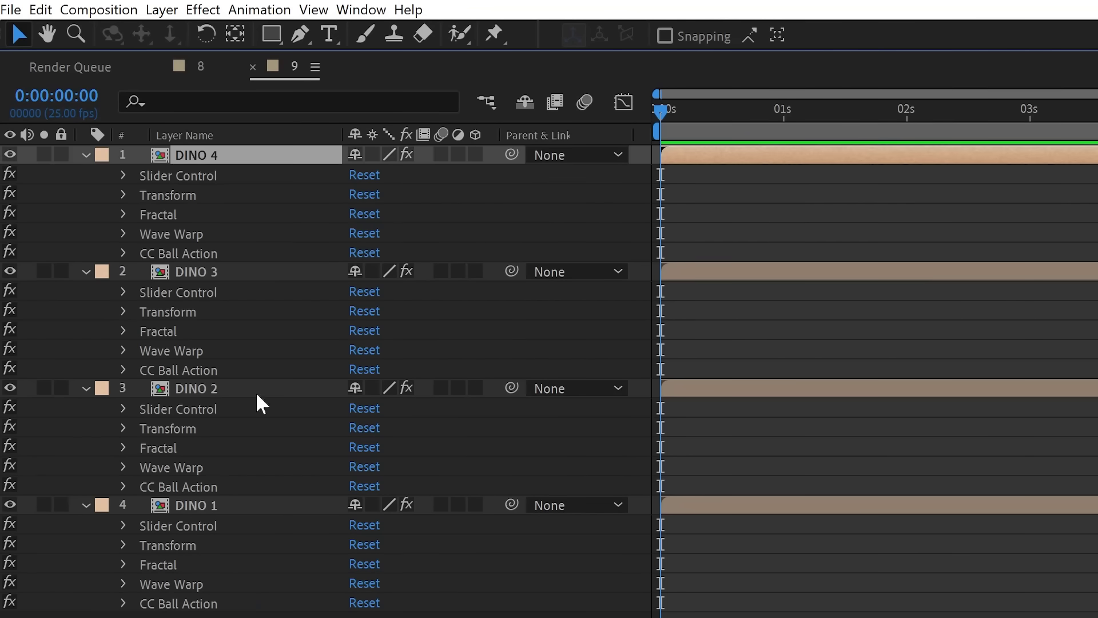
shift+click(238, 504)
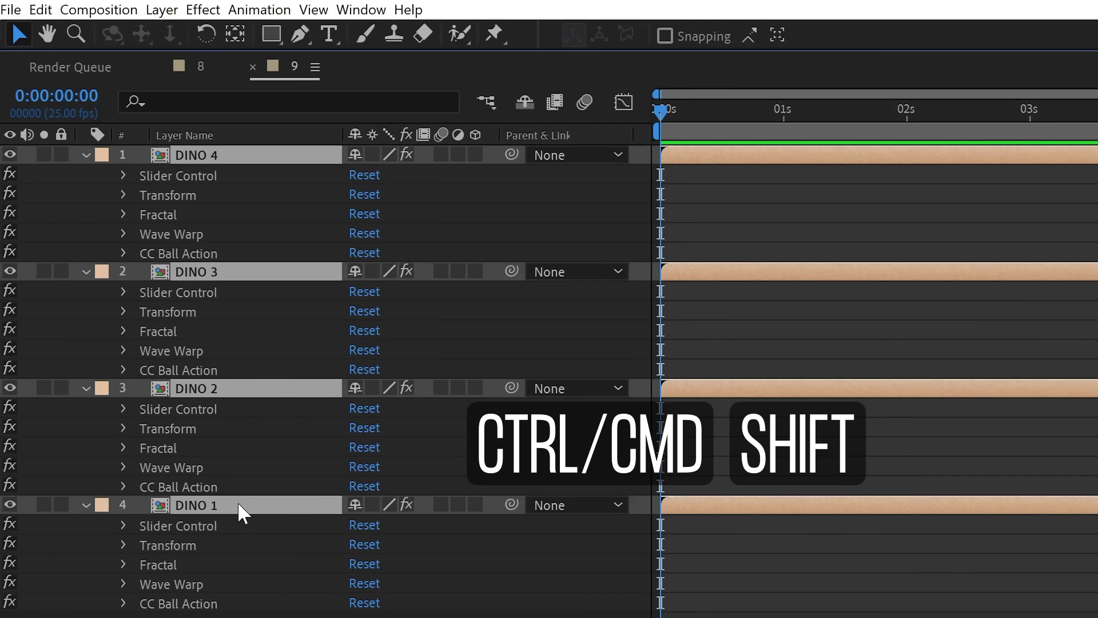
key(ctrl+shift+e)
key(ctrl+z)
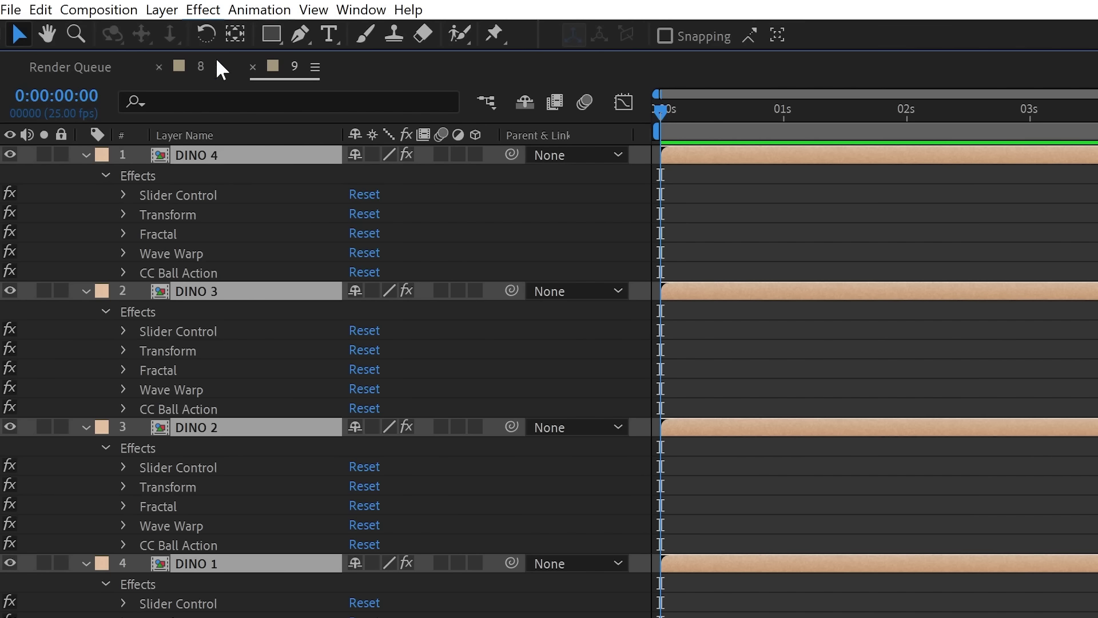
click(213, 13)
click(289, 39)
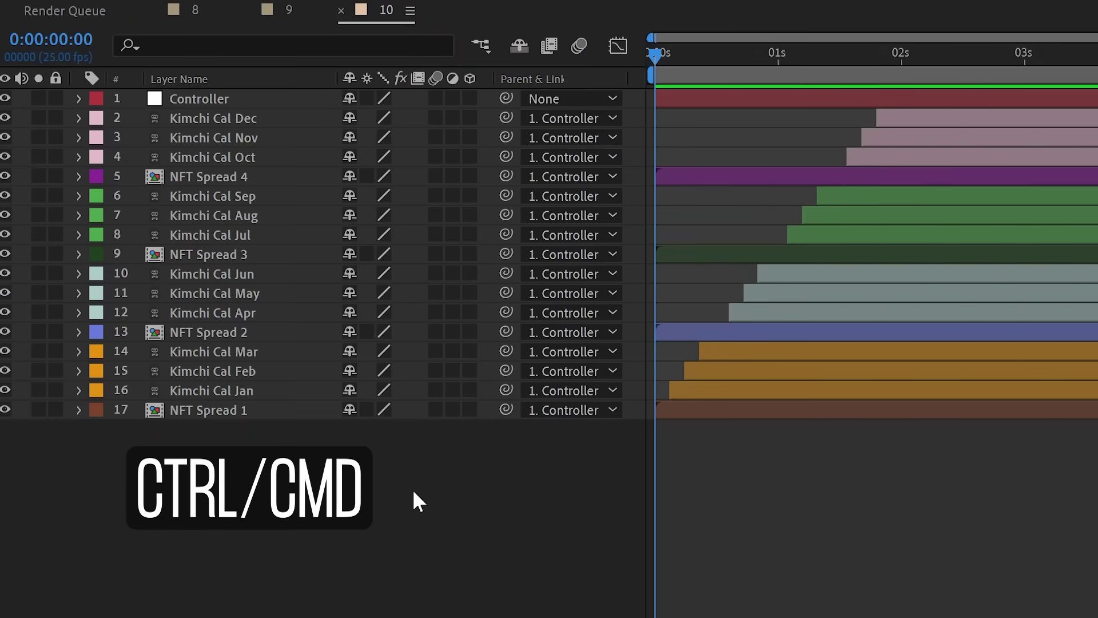
Step: Reveal the Transform properties of every layer in composition 10
key(ctrl+a)
key(ctrl+grave)
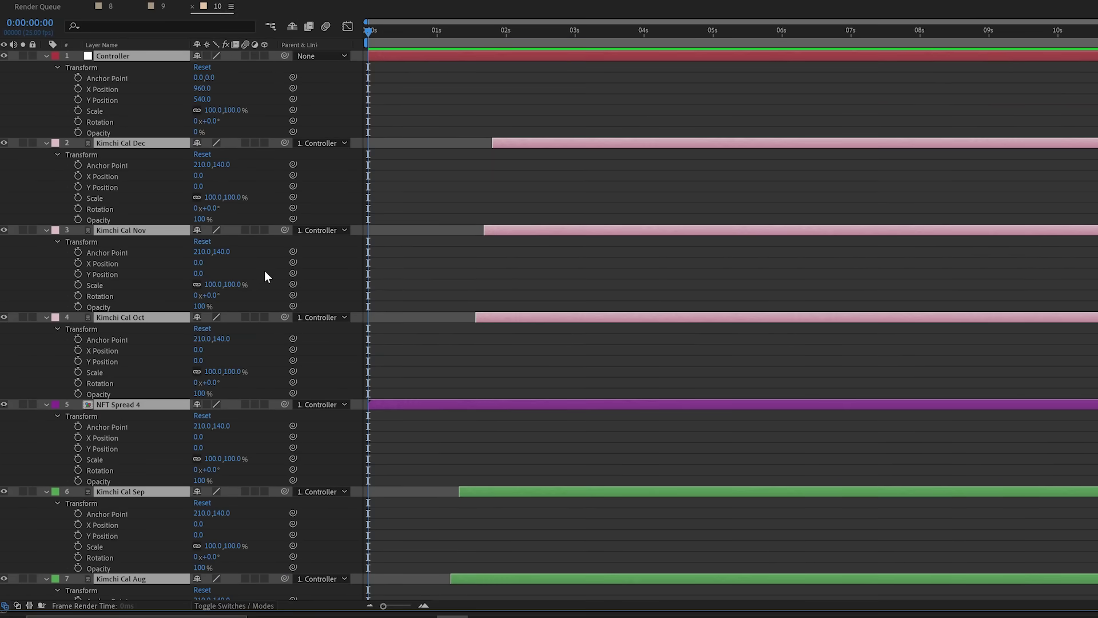
click(327, 267)
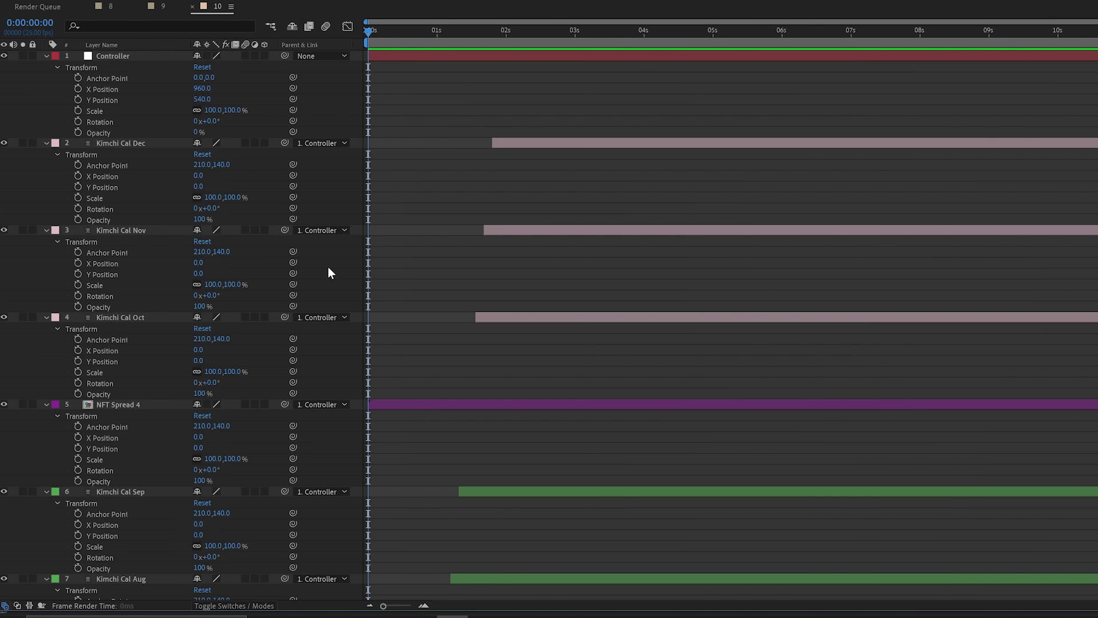
Step: Collapse all layers' revealed properties again and deselect
key(ctrl+a)
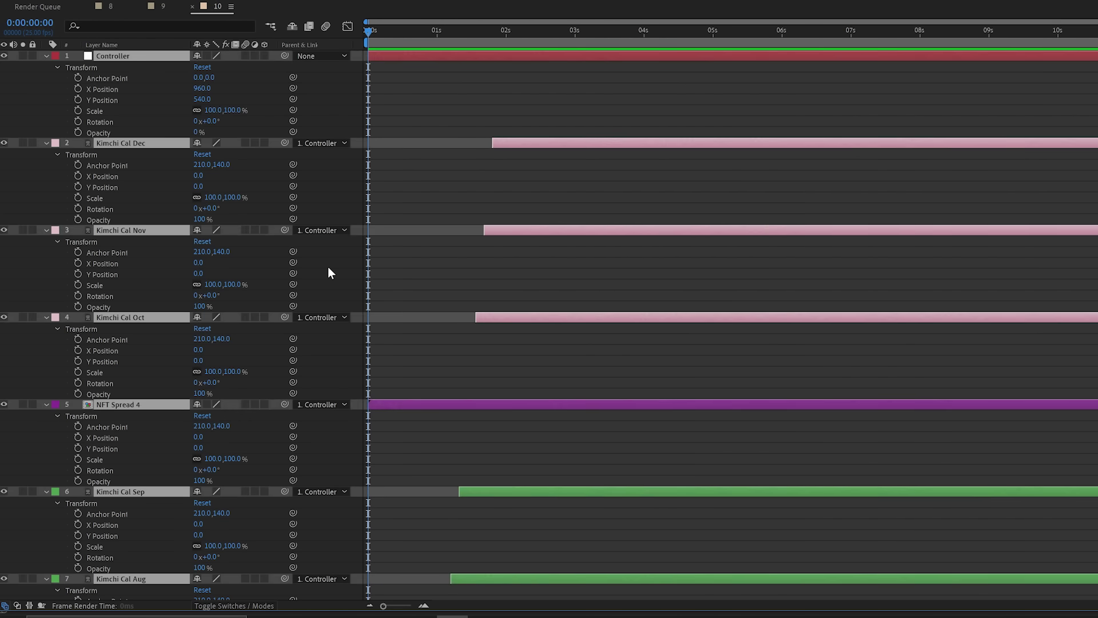
key(ctrl+grave)
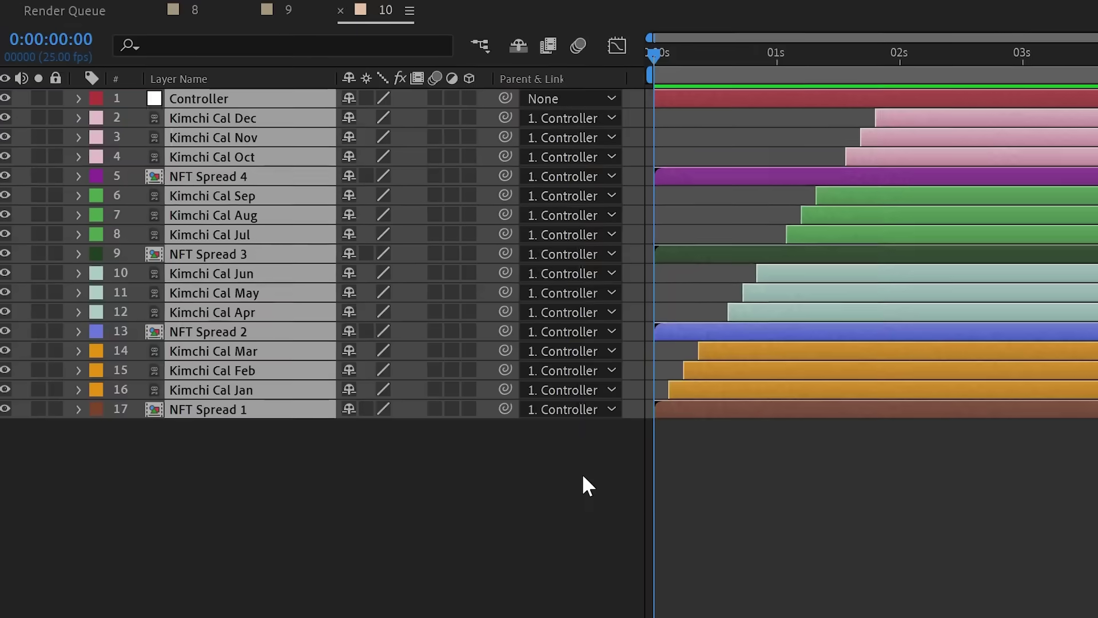
click(582, 473)
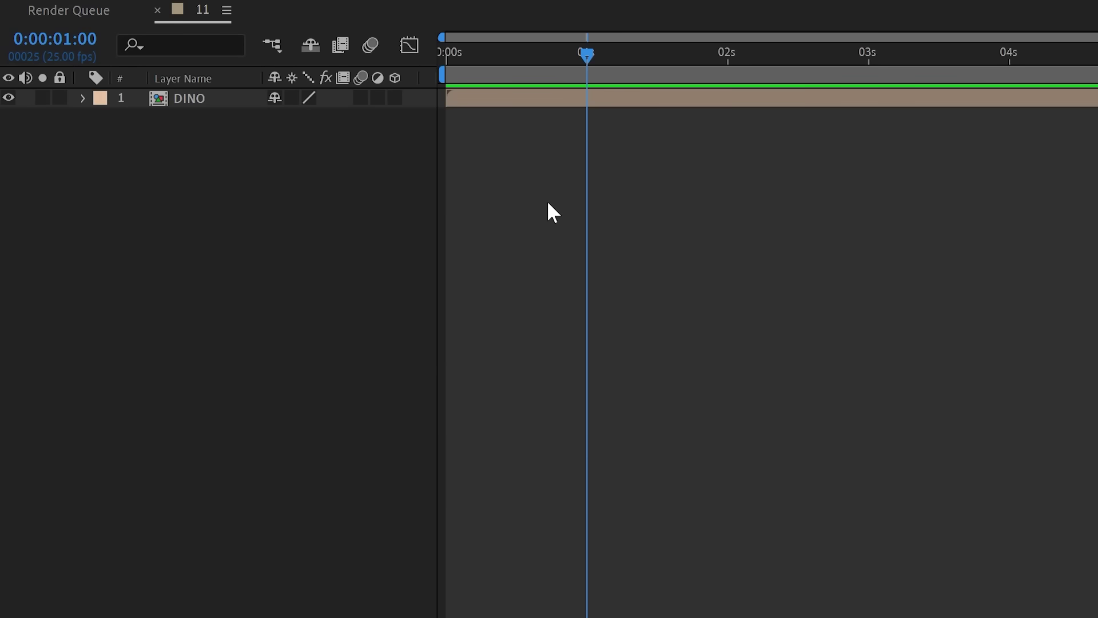
Step: Add a one-second composition marker commented "Look a comment!" and preview playback
key(KP_Multiply)
double_click(584, 76)
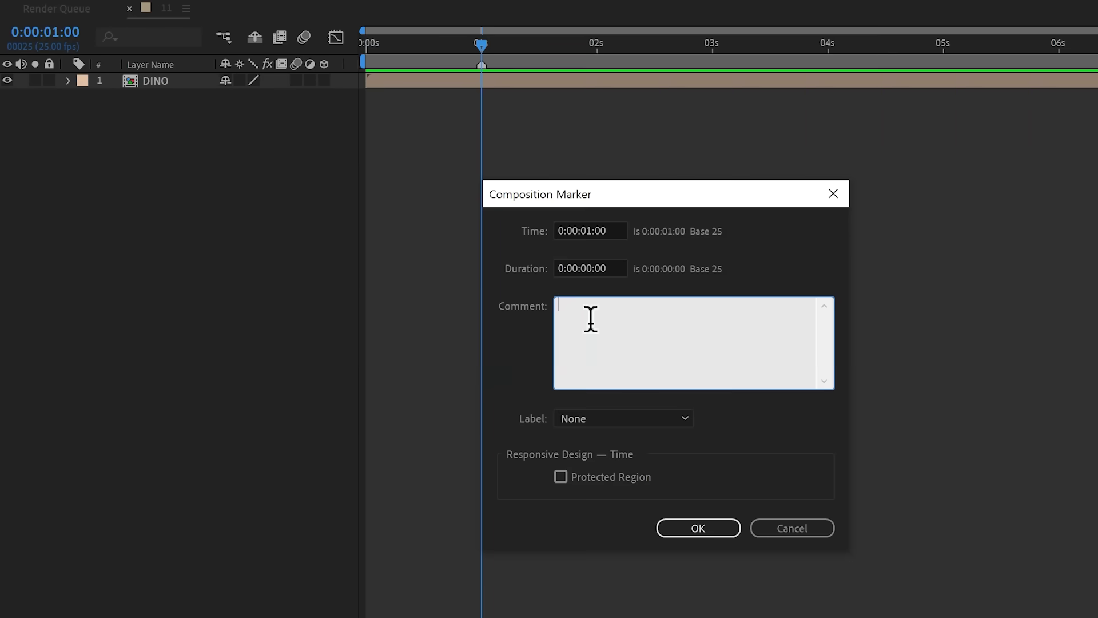
text(Look a comment!)
click(694, 527)
key(space)
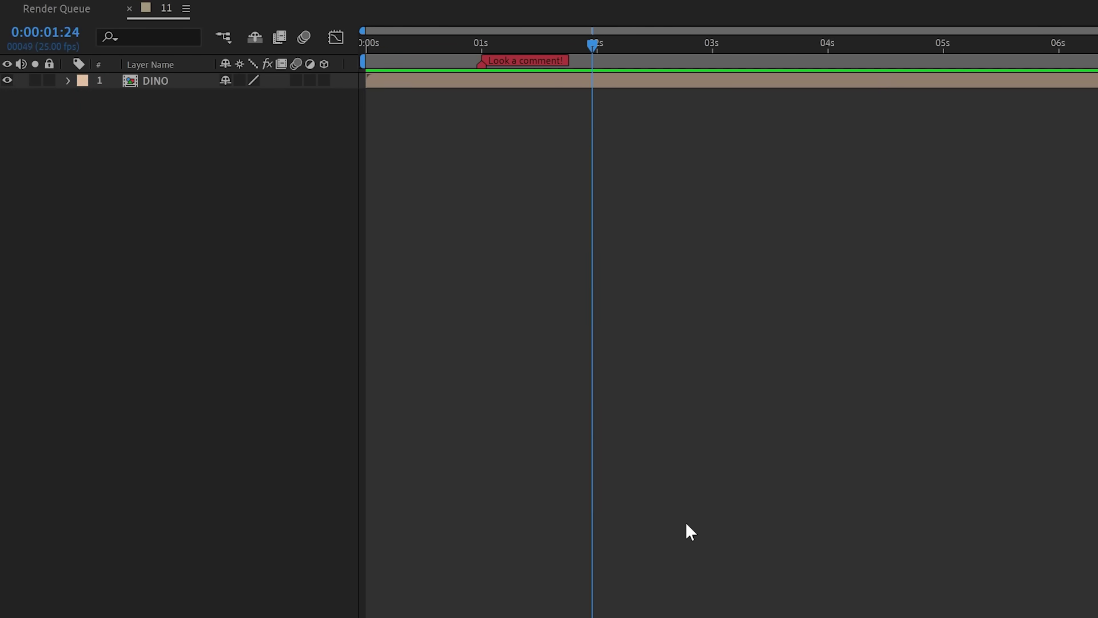
Step: Add a yellow two-second marker commented "Another comment!!!1!"
key(alt+KP_Multiply)
text(An)
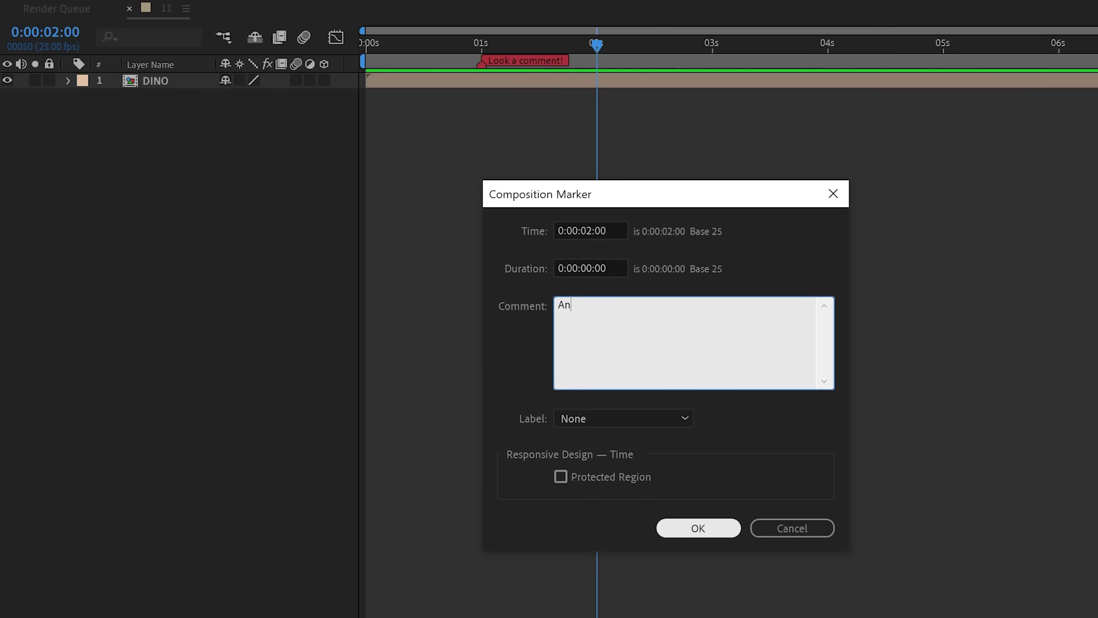
text(1!)
click(653, 419)
click(653, 478)
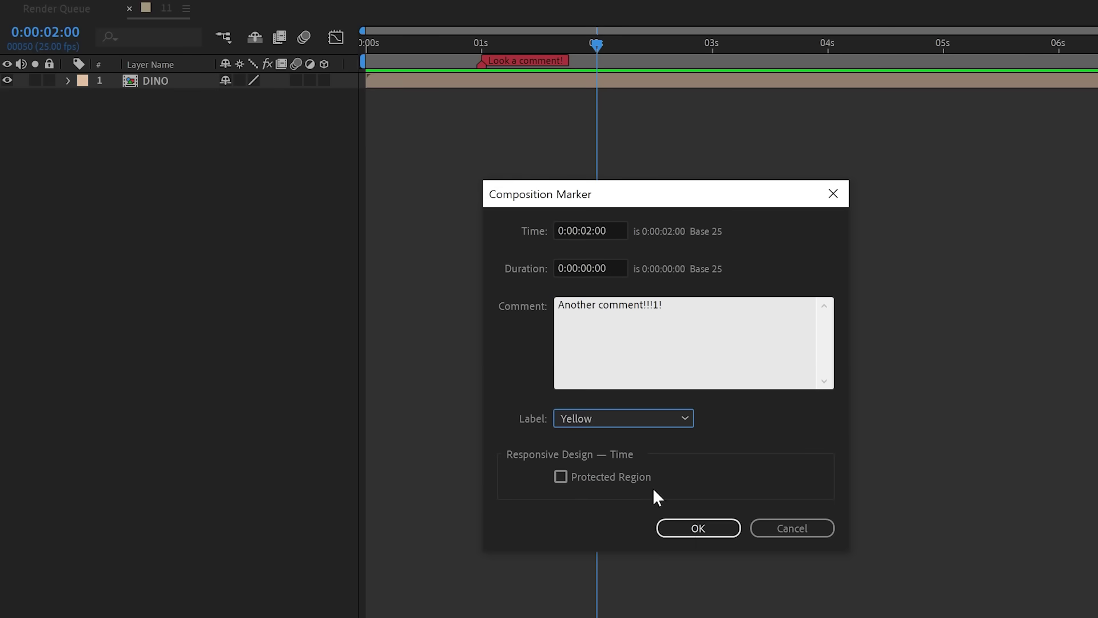
click(692, 527)
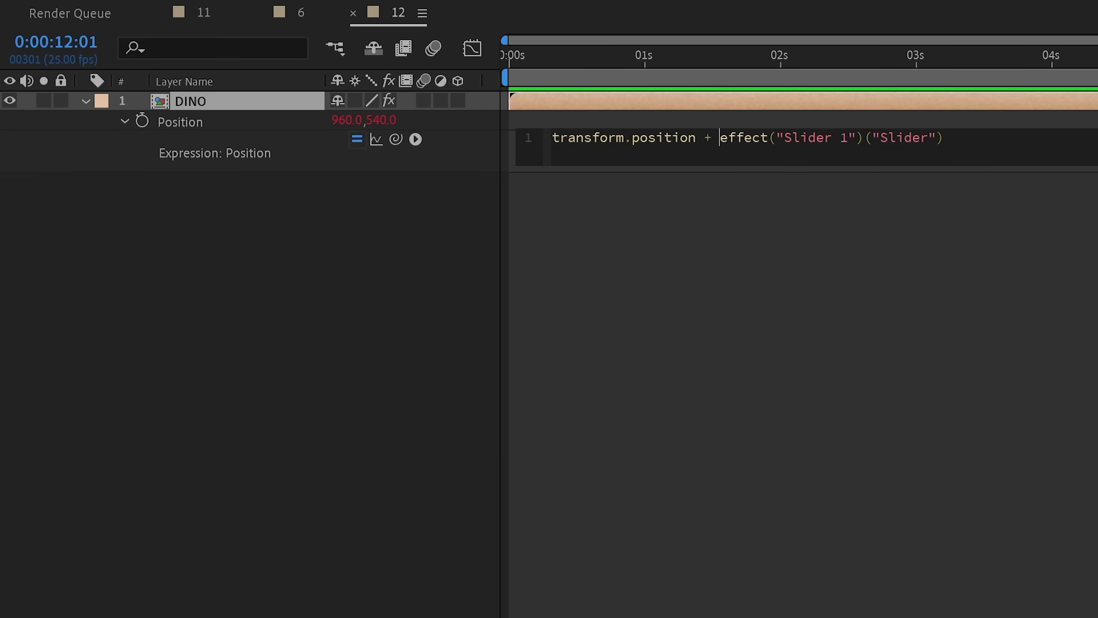
Step: Duplicate the Position expression's slider term and change the copy to Slider 2
key(shift+End)
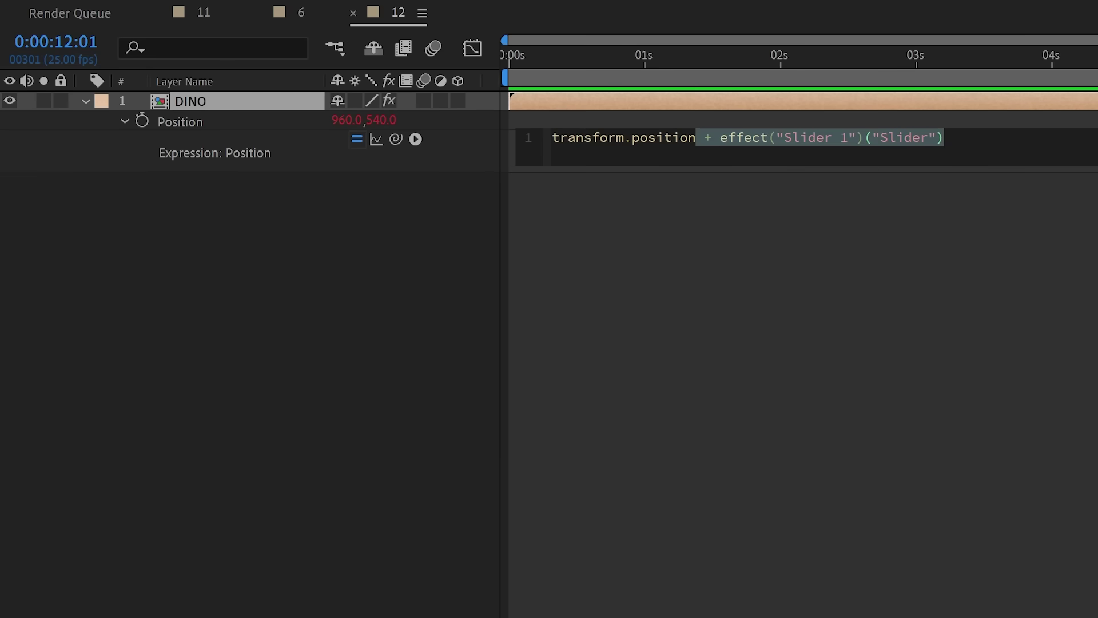
key(ctrl+d)
double_click(973, 121)
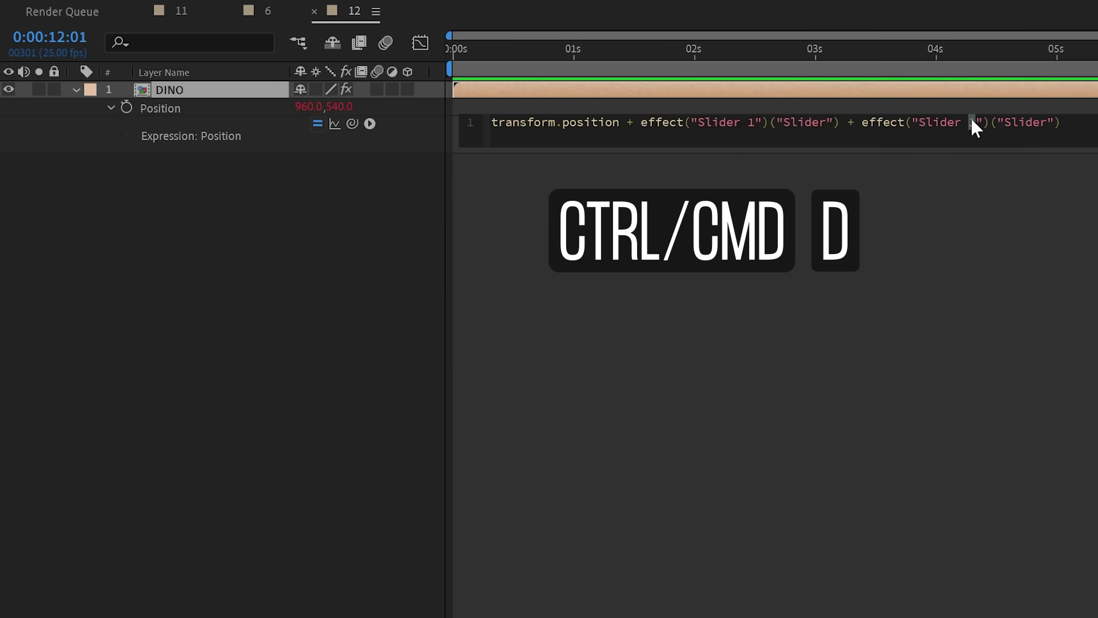
text(2)
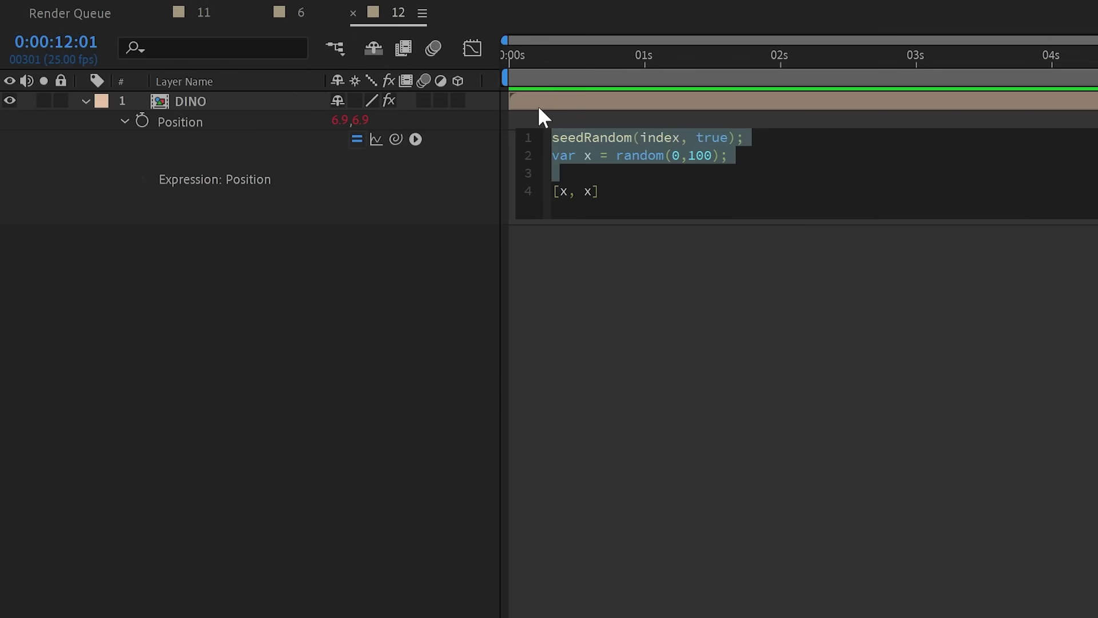
Step: Duplicate the two seedRandom lines and indent lines 4–7 of the Opacity if/else expression
text(seedRandom(index, true); var x = random(0,100);)
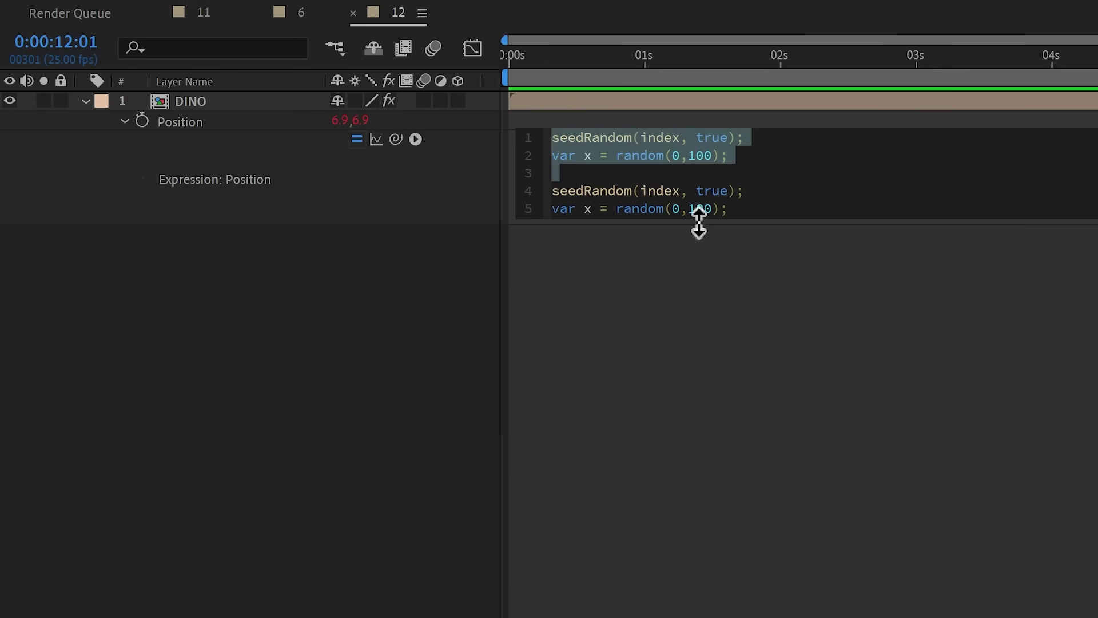
click(688, 191)
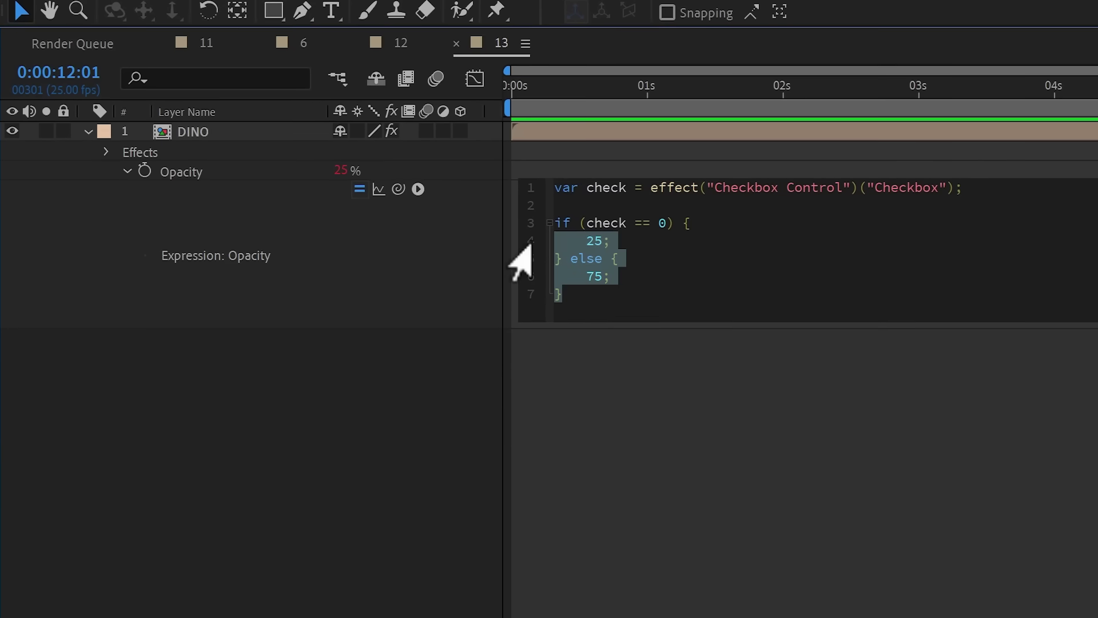
key(Tab)
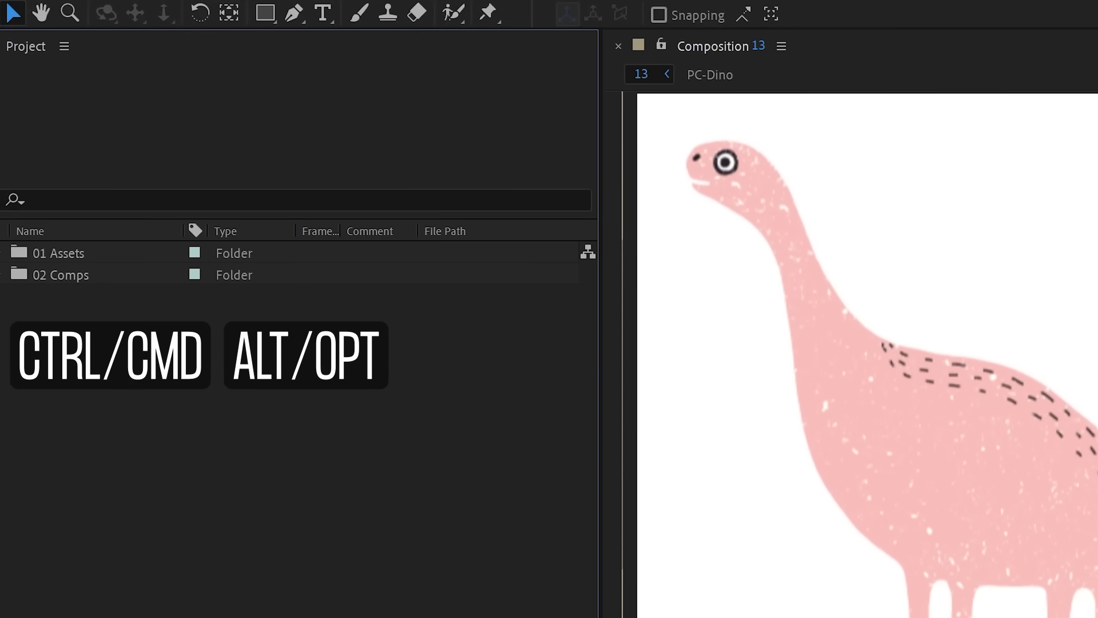
Step: Create a new empty project folder with Ctrl+Alt+Shift+N
key(ctrl+alt+shift+n)
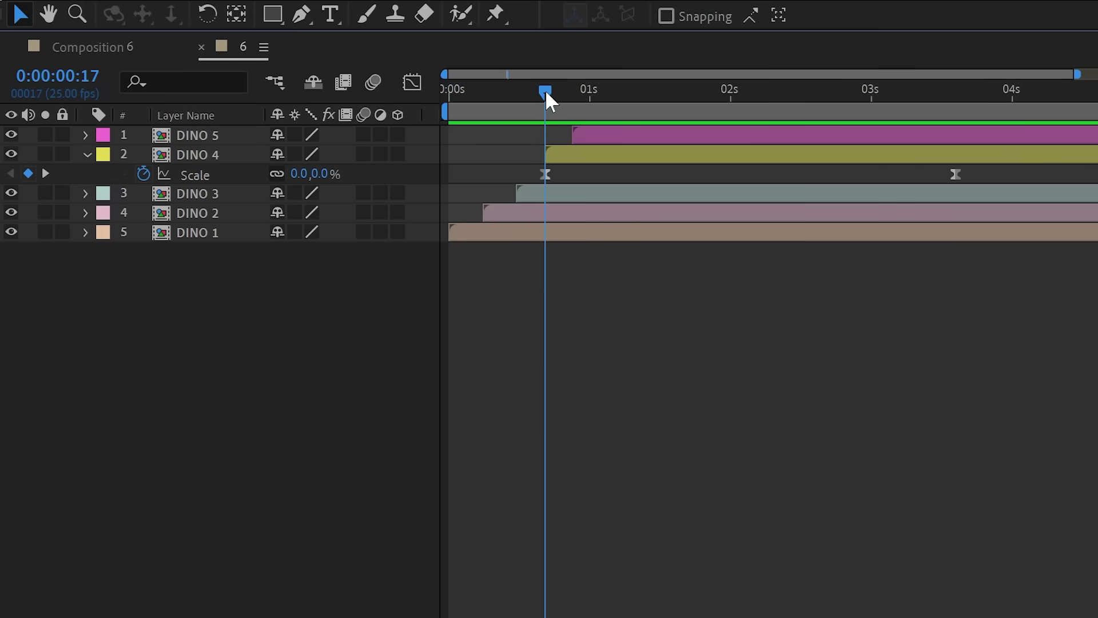
Step: Play and stop DINO 4's Scale animation, then select its first Scale keyframe at 0:00:00:17
key(space)
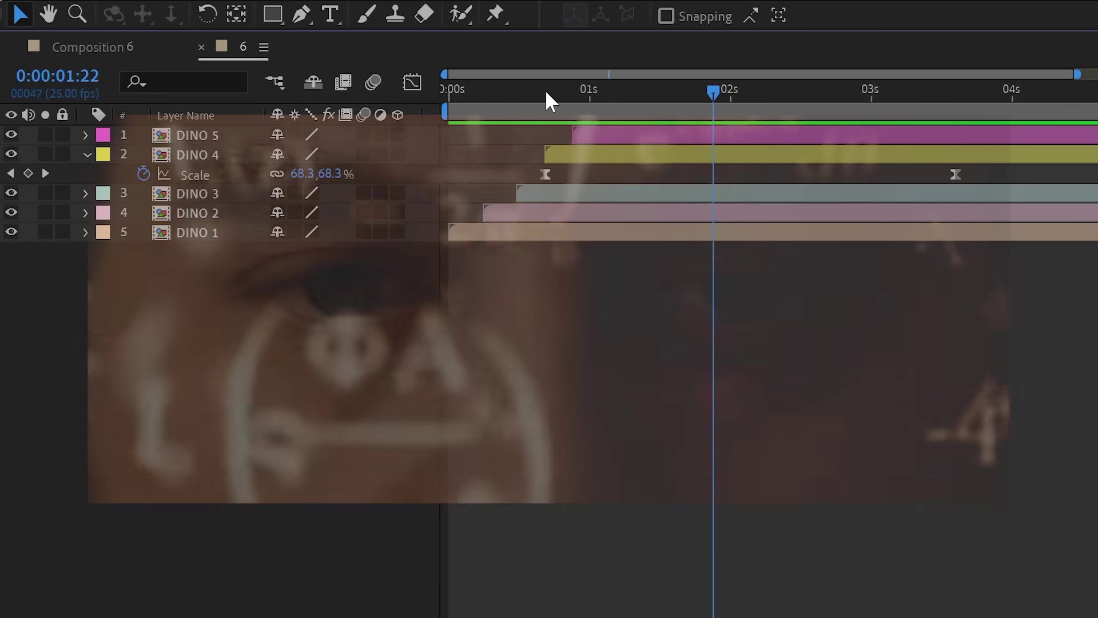
key(space)
click(545, 174)
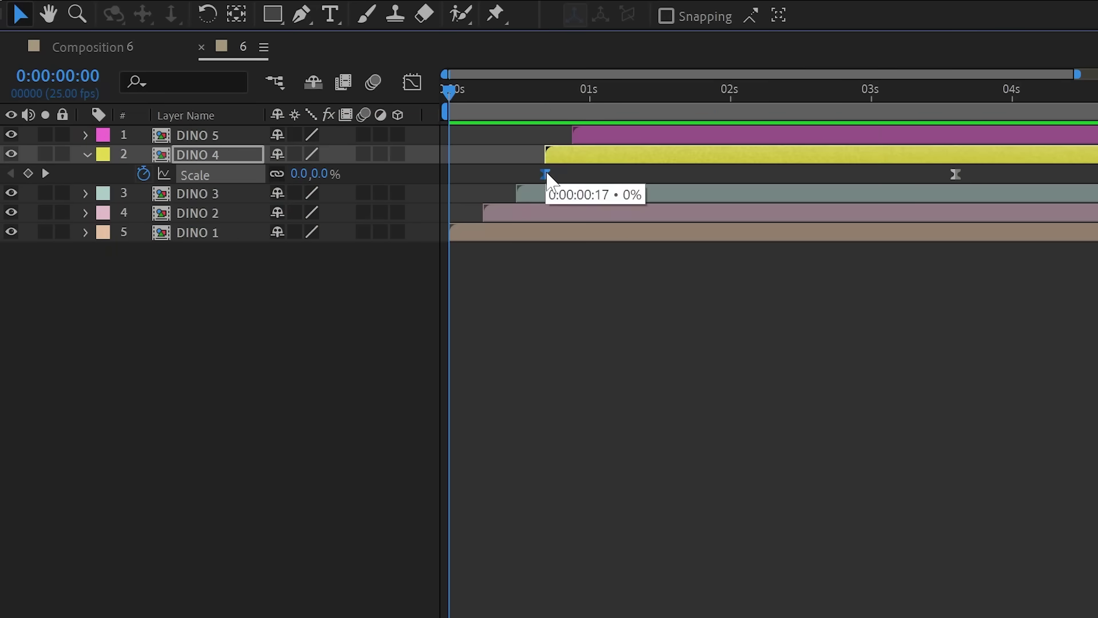